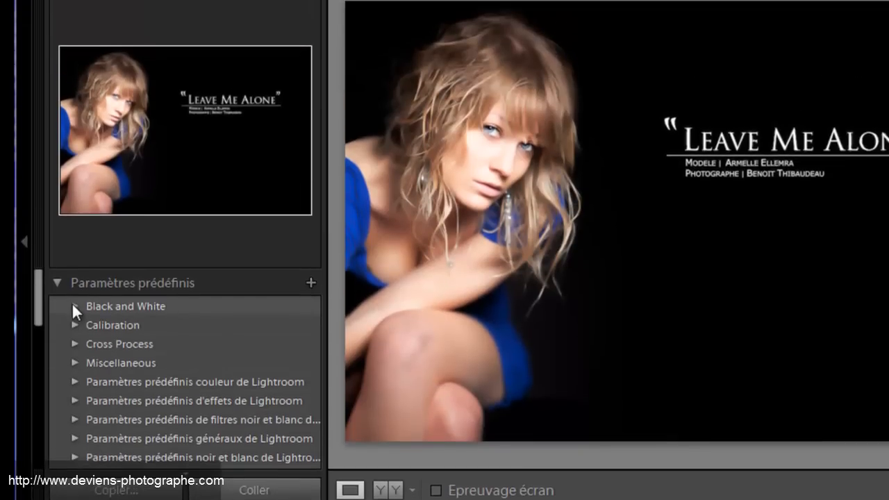
Try the B&W Desaturate Red Contrast and **RAW_B&W 02 presets from the Black and White folder, undoing each one.
{"action": "left_click", "coordinate": [74, 252]}
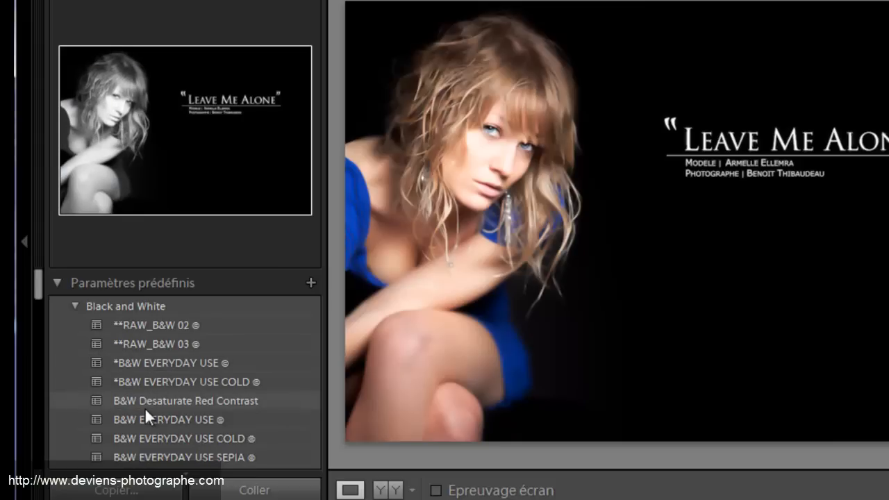
{"action": "left_click", "coordinate": [170, 402]}
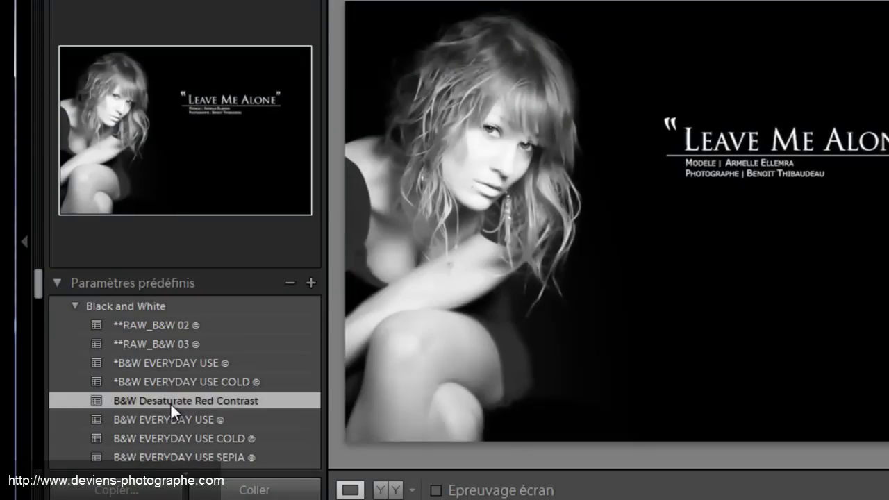
{"action": "key", "text": "ctrl+z"}
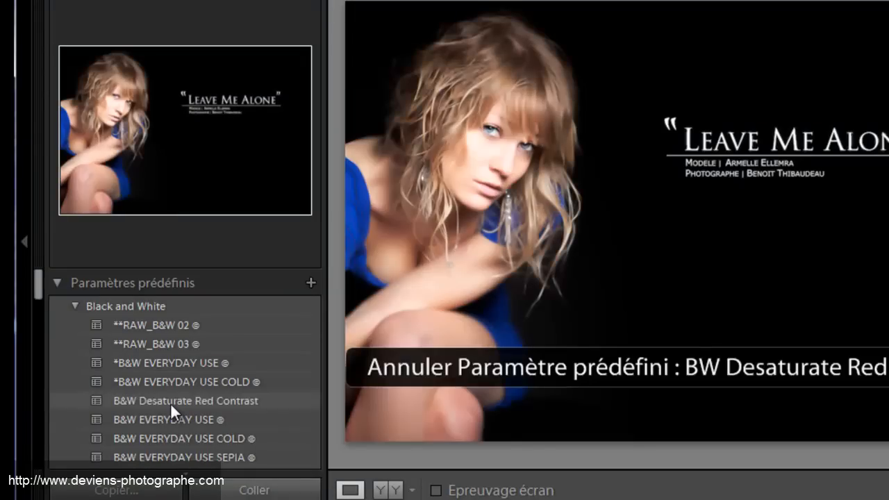
{"action": "left_click", "coordinate": [175, 326]}
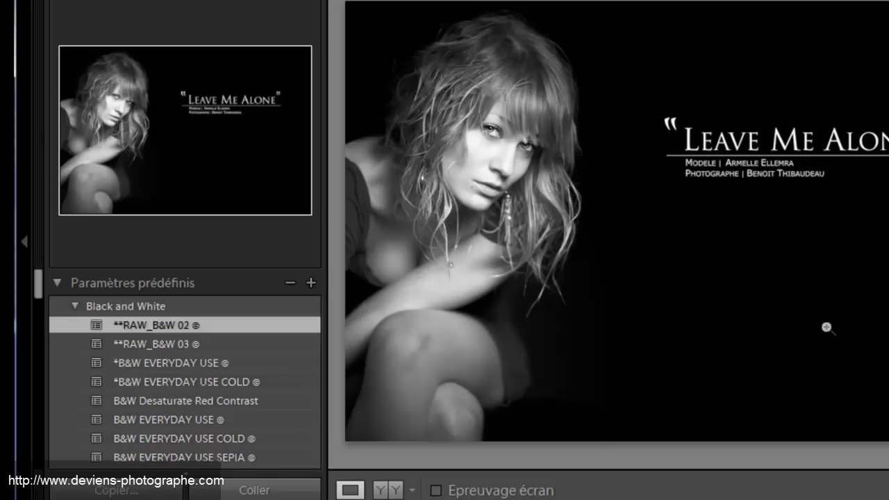
{"action": "key", "text": "ctrl+z"}
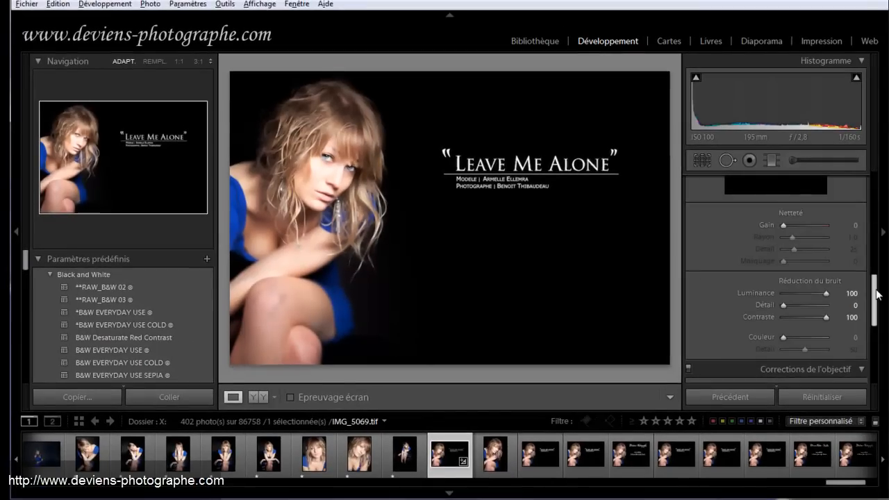
Set the photo's exposure to −1.00 and its contrast to +31 in the basic adjustments.
{"action": "scroll", "coordinate": [870, 196], "scroll_direction": "up", "scroll_amount": 10}
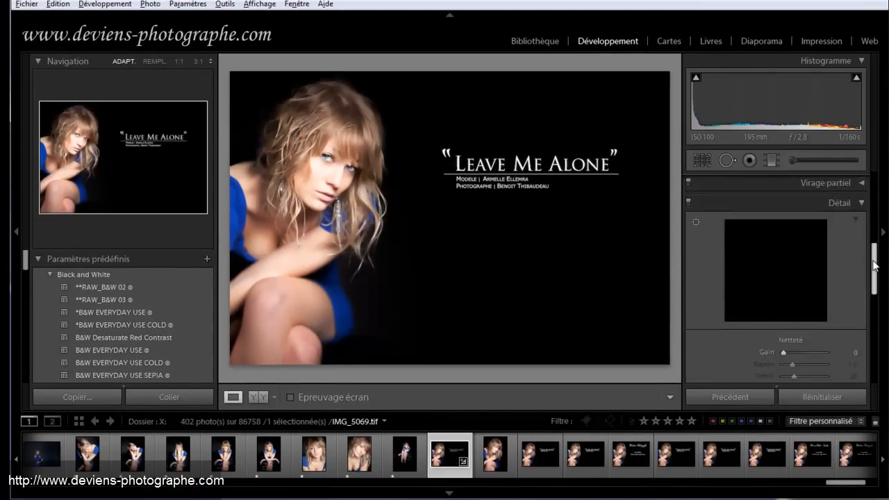
{"action": "scroll", "coordinate": [868, 191], "scroll_direction": "up", "scroll_amount": 2}
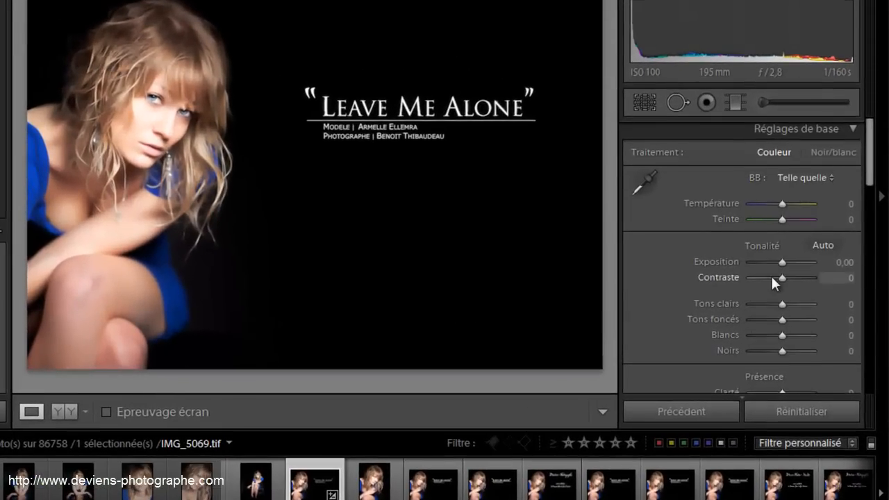
{"action": "left_click_drag", "start_coordinate": [782, 262], "coordinate": [776, 262]}
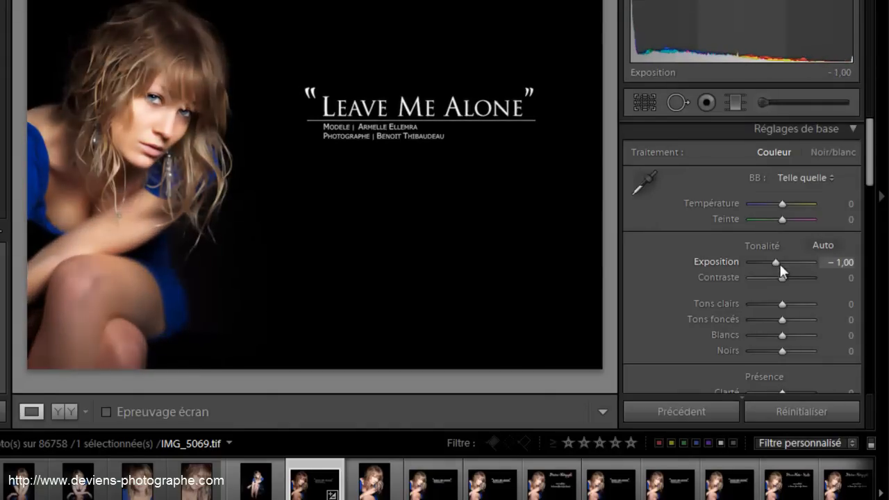
{"action": "left_click_drag", "start_coordinate": [779, 277], "coordinate": [789, 280]}
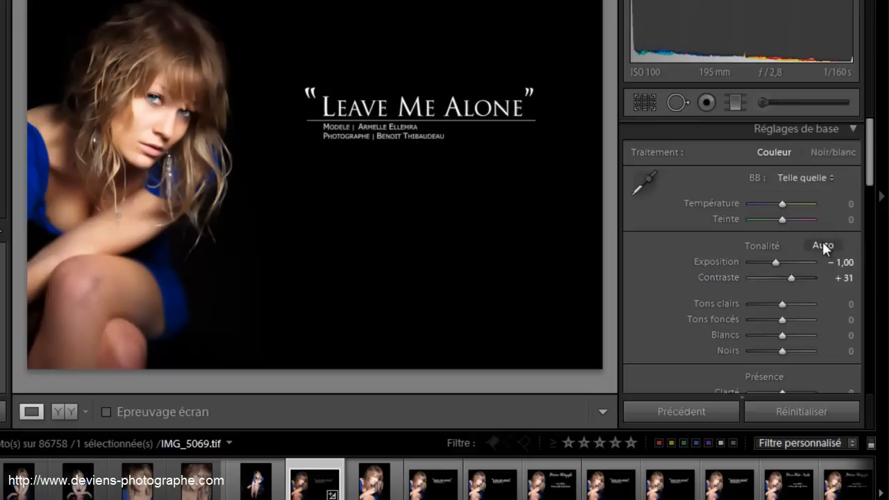
Convert the photo to black and white and set its exposure to −0.47.
{"action": "left_click", "coordinate": [820, 152]}
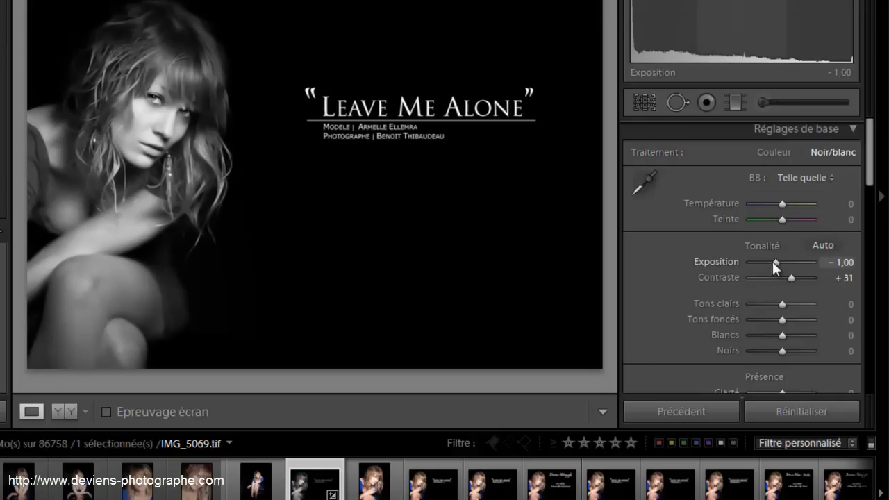
{"action": "left_click_drag", "start_coordinate": [772, 261], "coordinate": [775, 261]}
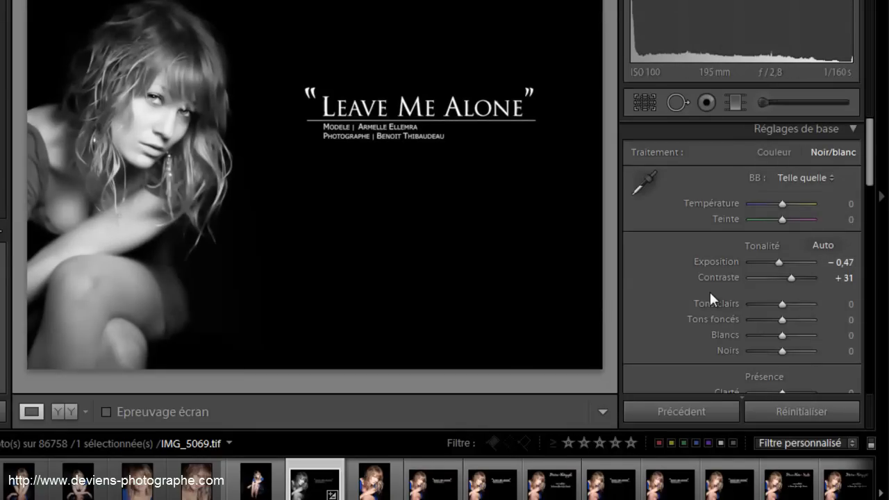
{"action": "scroll", "coordinate": [709, 290], "scroll_direction": "down", "scroll_amount": 10}
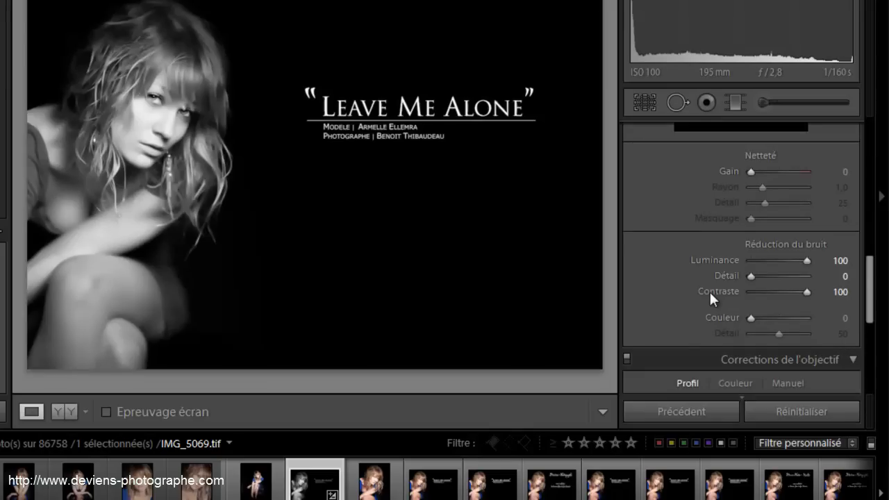
{"action": "scroll", "coordinate": [709, 289], "scroll_direction": "up", "scroll_amount": 8}
{"action": "scroll", "coordinate": [709, 299], "scroll_direction": "up", "scroll_amount": 2}
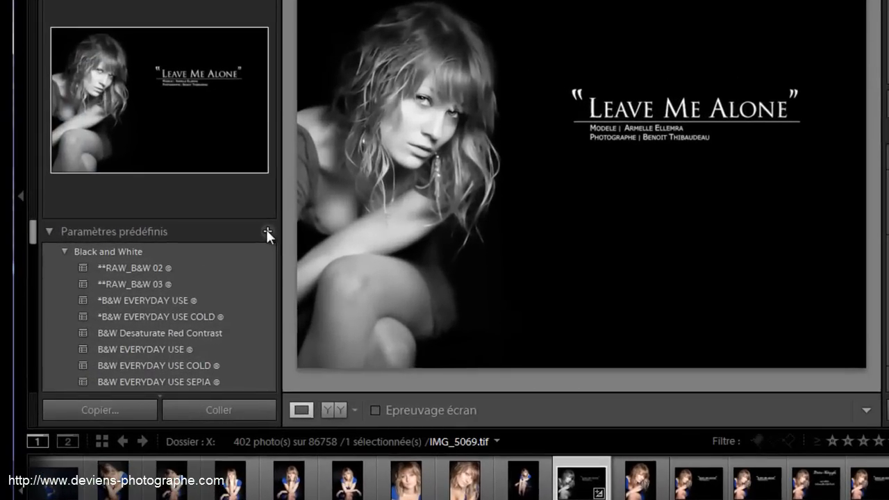
Start a new develop preset and create a folder named "test" to store it in.
{"action": "left_click", "coordinate": [268, 232]}
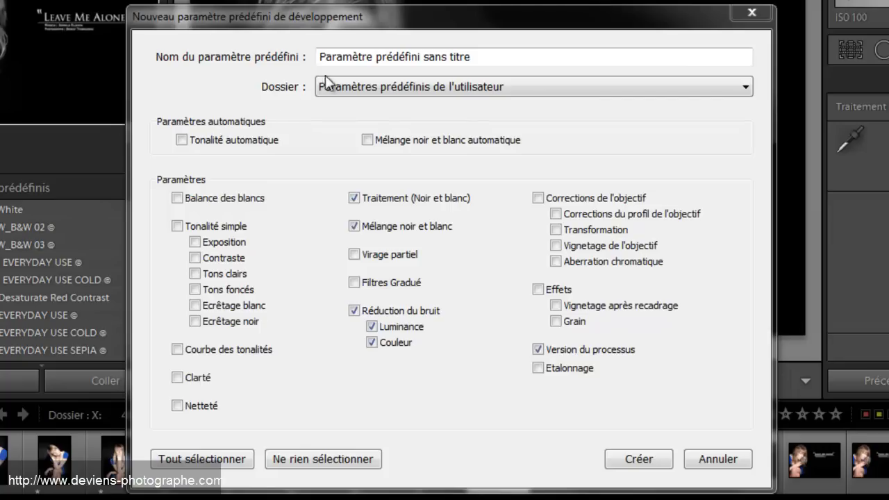
{"action": "left_click", "coordinate": [352, 86]}
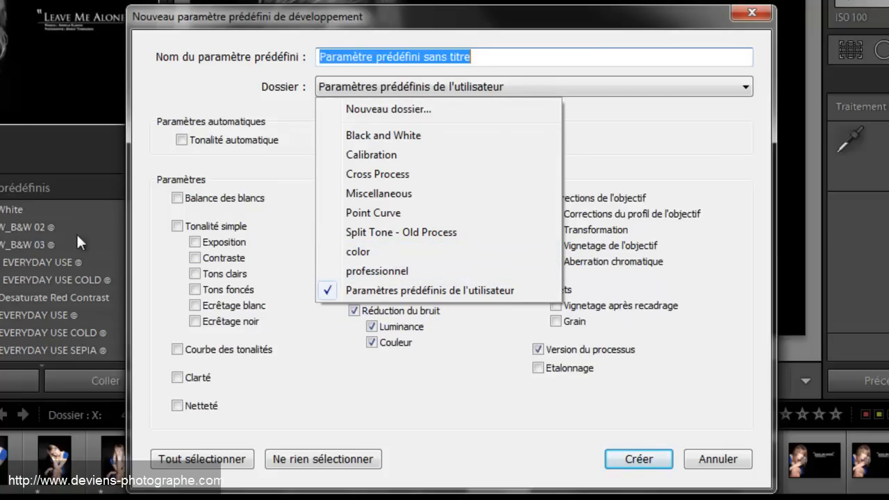
{"action": "left_click", "coordinate": [368, 109]}
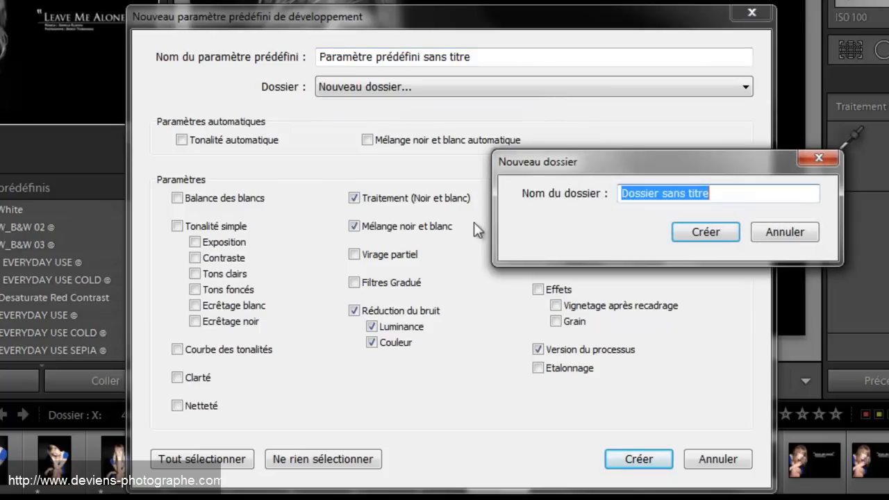
{"action": "type", "text": "test"}
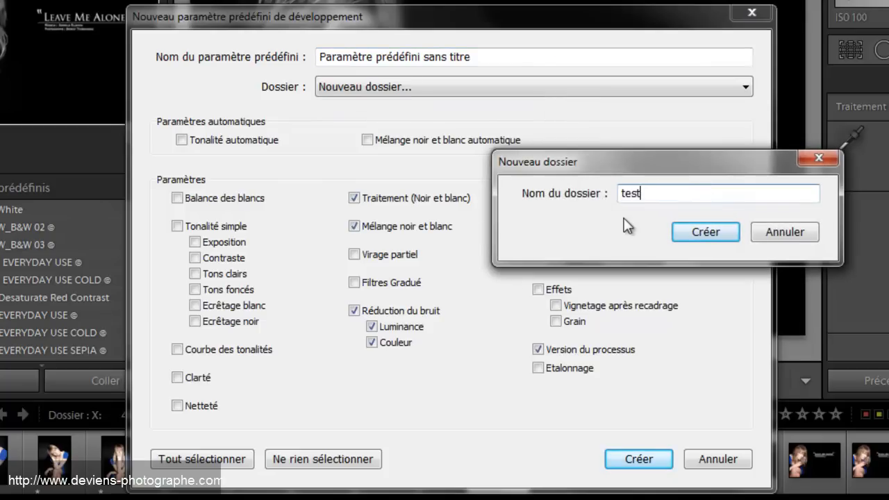
{"action": "left_click", "coordinate": [688, 232]}
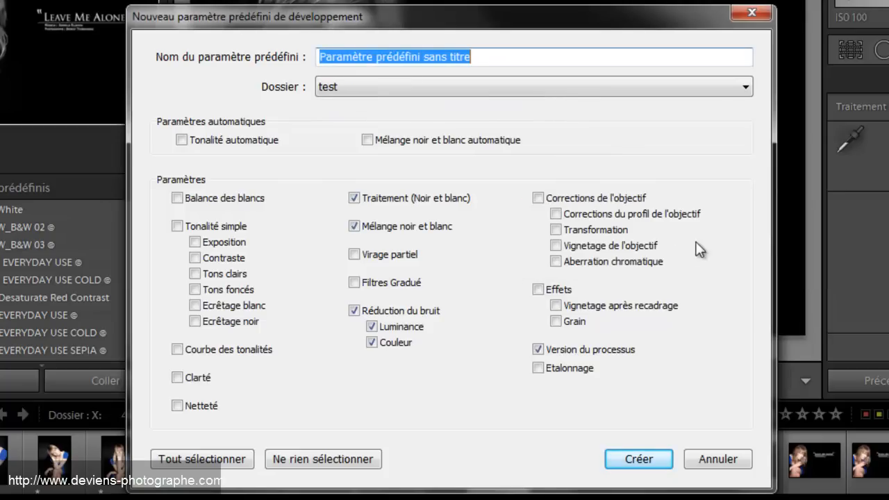
Name the new preset "passage noir et blanc contrasté".
{"action": "triple_click", "coordinate": [490, 57]}
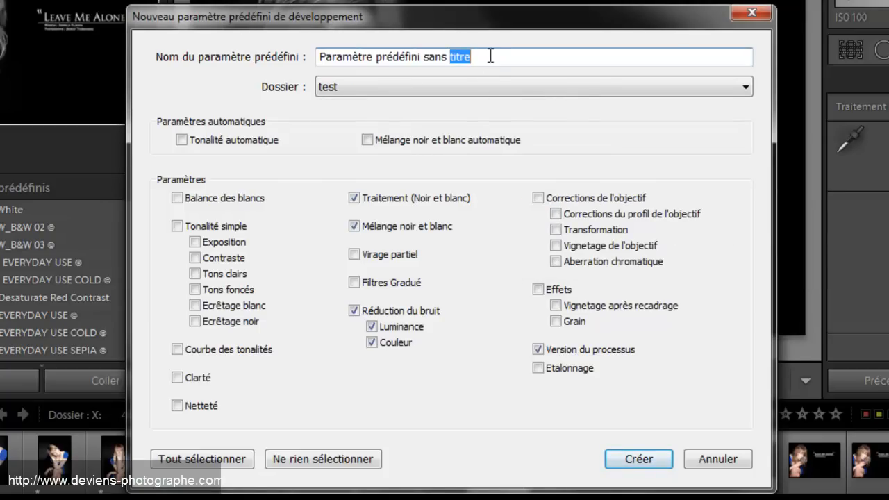
{"action": "type", "text": "pa"}
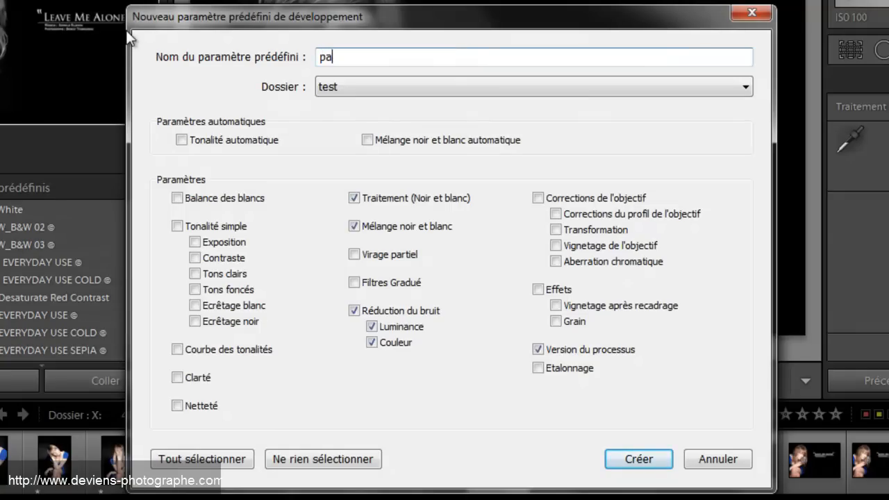
{"action": "type", "text": "ssage noir et blanc contrasté"}
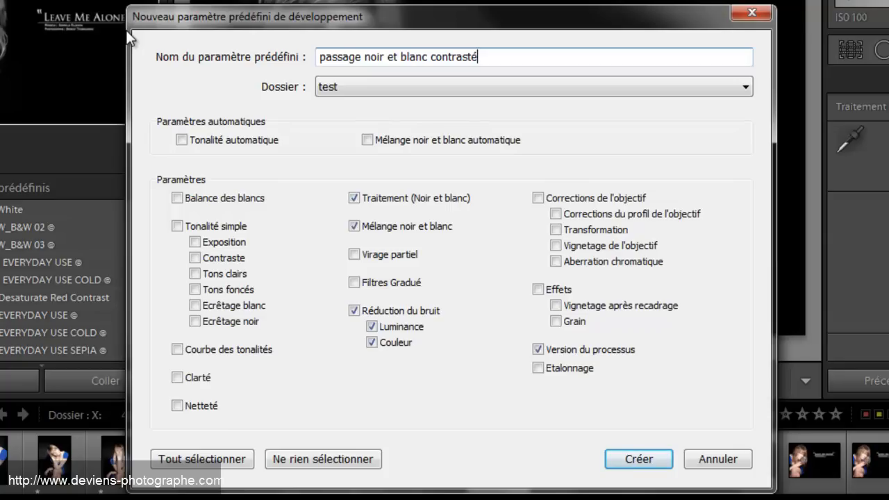
Clear the preset's selected settings, include only white balance, basic tone, treatment, sharpness and tone curve besides the process version, and create it.
{"action": "left_click", "coordinate": [300, 460]}
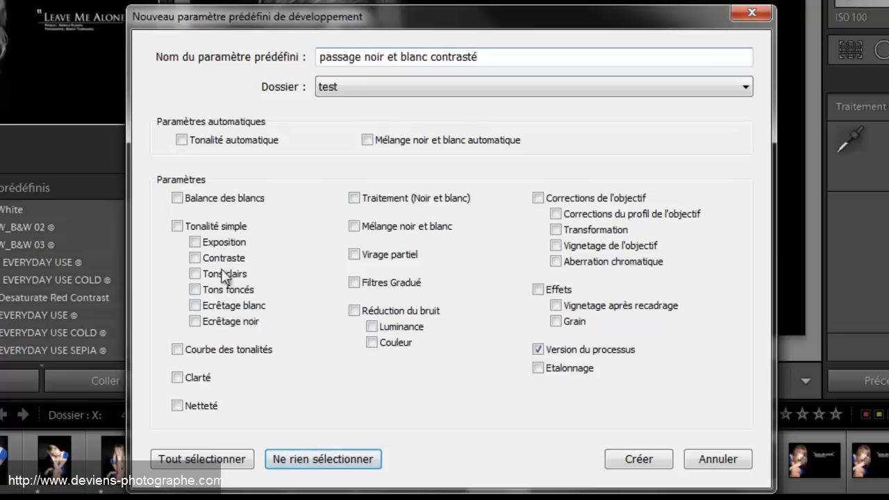
{"action": "left_click", "coordinate": [177, 200]}
{"action": "left_click", "coordinate": [177, 226]}
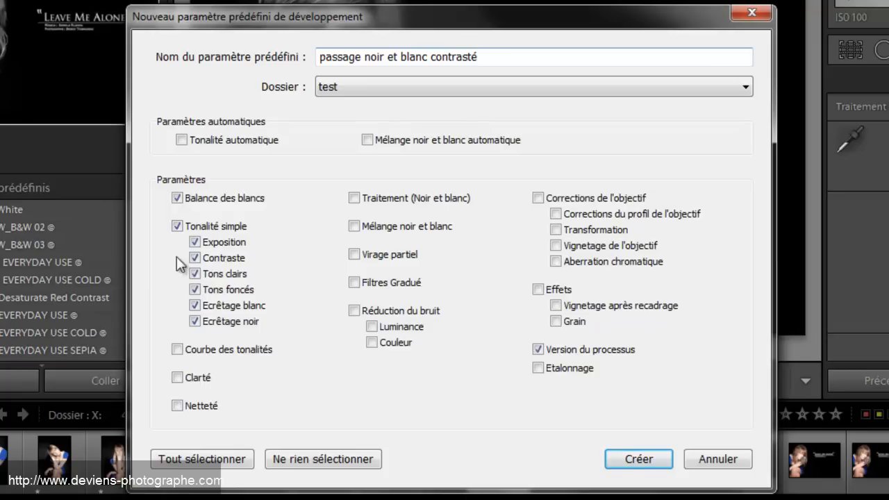
{"action": "left_click", "coordinate": [358, 200]}
{"action": "left_click", "coordinate": [178, 407]}
{"action": "left_click", "coordinate": [178, 350]}
{"action": "left_click", "coordinate": [633, 463]}
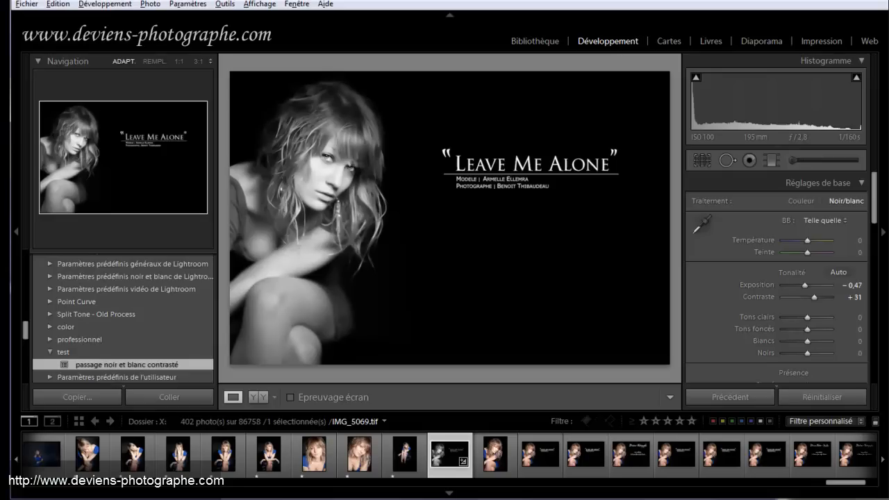
Return the photo to its original Importation state in the edit history.
{"action": "scroll", "coordinate": [33, 257], "scroll_direction": "up", "scroll_amount": 5}
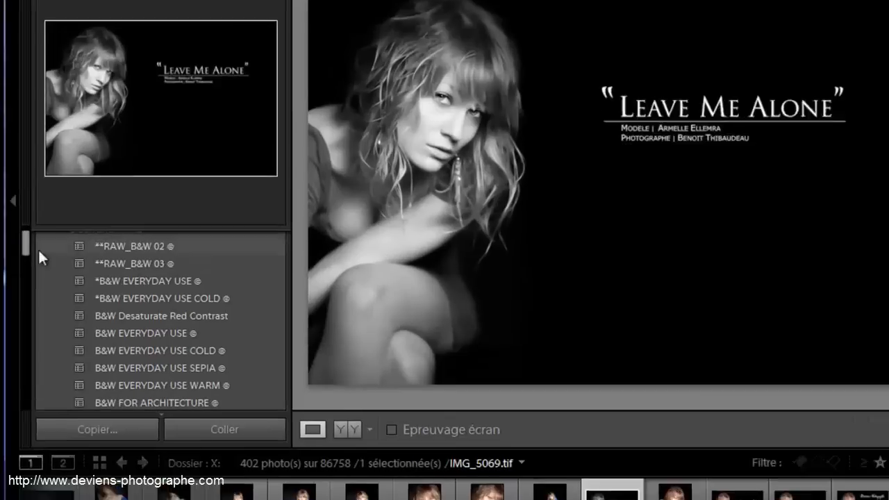
{"action": "left_click_drag", "start_coordinate": [30, 226], "coordinate": [44, 320]}
{"action": "scroll", "coordinate": [45, 347], "scroll_direction": "down", "scroll_amount": 5}
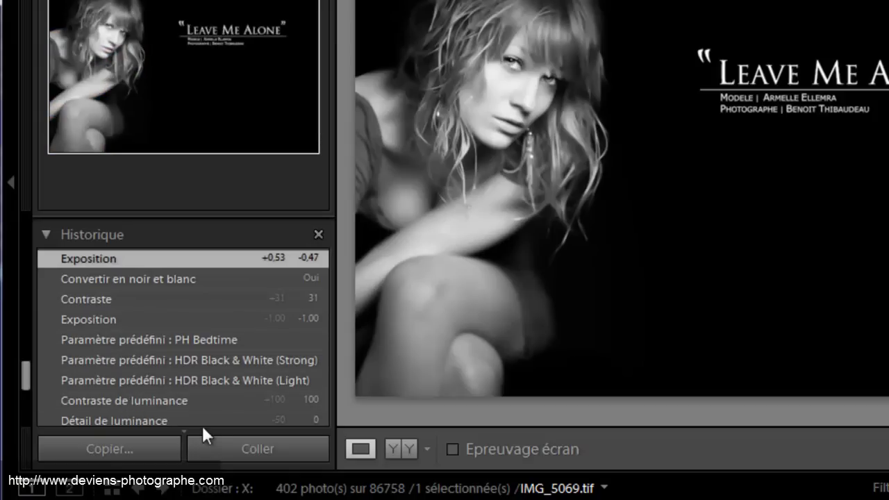
{"action": "scroll", "coordinate": [172, 395], "scroll_direction": "down", "scroll_amount": 4}
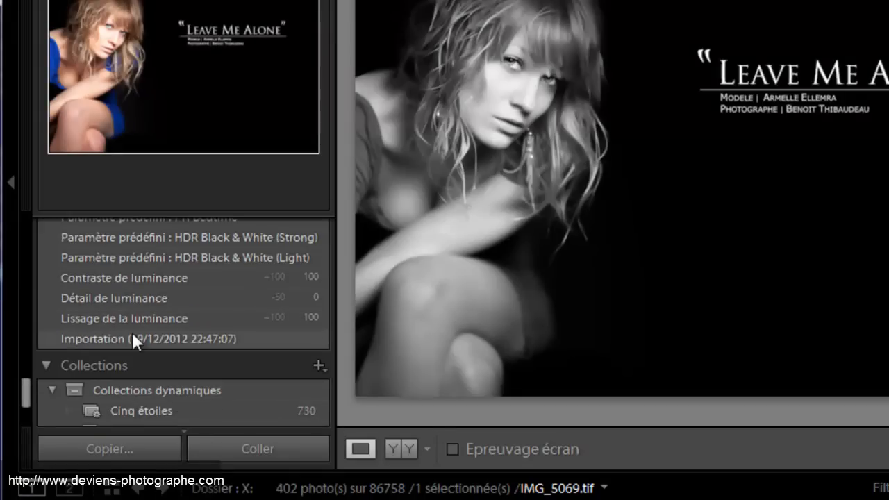
{"action": "left_click", "coordinate": [132, 335]}
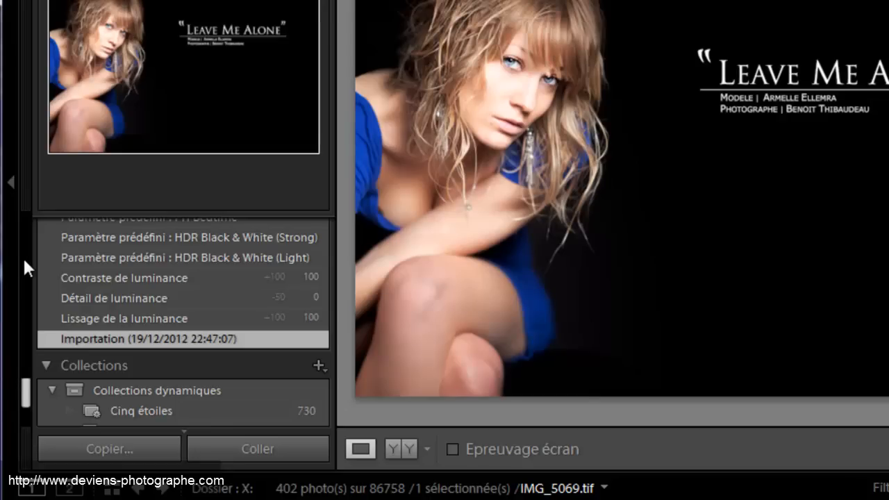
Collapse the Black and White preset folder and go to the preset stored in the test folder.
{"action": "scroll", "coordinate": [23, 259], "scroll_direction": "up", "scroll_amount": 6}
{"action": "scroll", "coordinate": [23, 260], "scroll_direction": "up", "scroll_amount": 3}
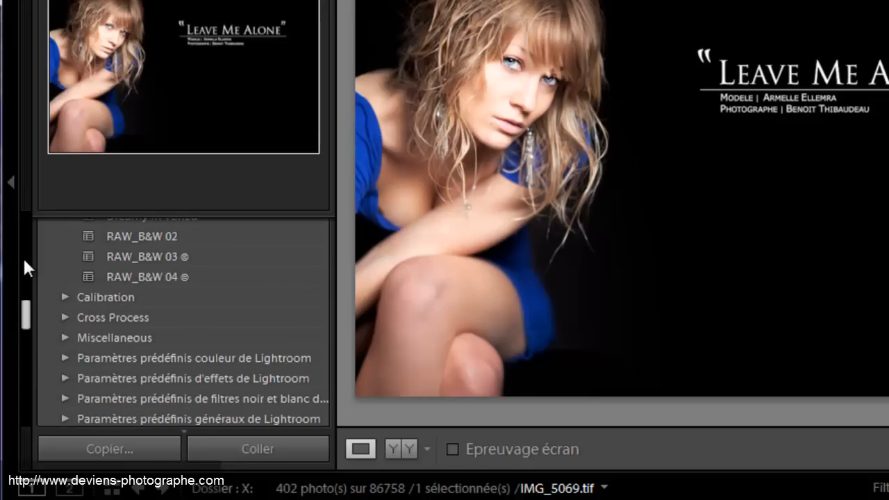
{"action": "left_click_drag", "start_coordinate": [26, 323], "coordinate": [24, 232]}
{"action": "scroll", "coordinate": [66, 236], "scroll_direction": "up", "scroll_amount": 1}
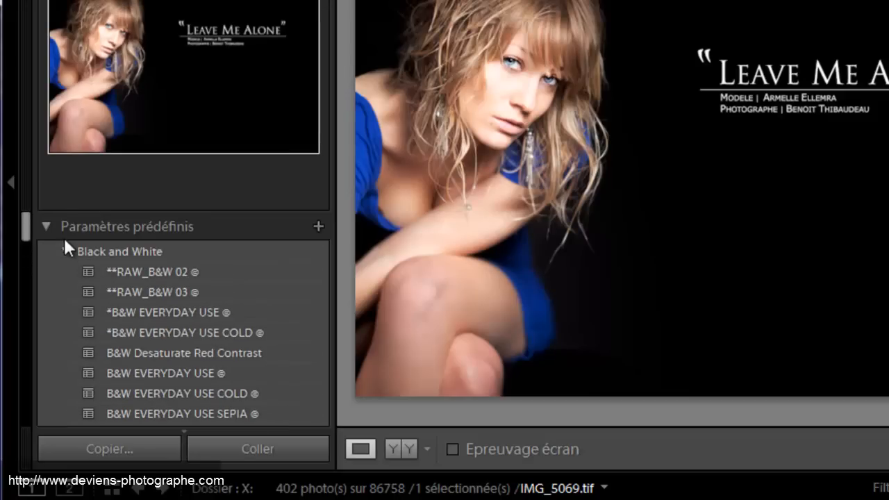
{"action": "left_click", "coordinate": [65, 251]}
{"action": "scroll", "coordinate": [71, 298], "scroll_direction": "down", "scroll_amount": 5}
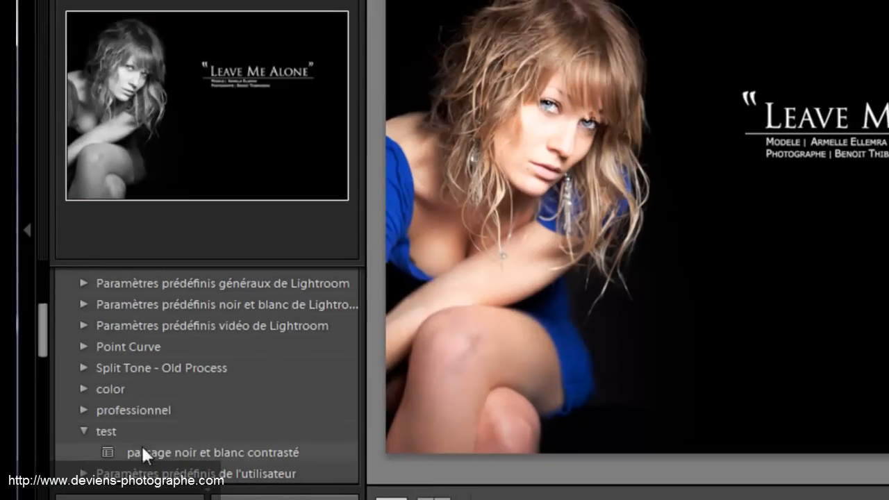
Try the "passage noir et blanc contrasté" preset from the test folder on the photo, and undo it.
{"action": "left_click", "coordinate": [115, 432]}
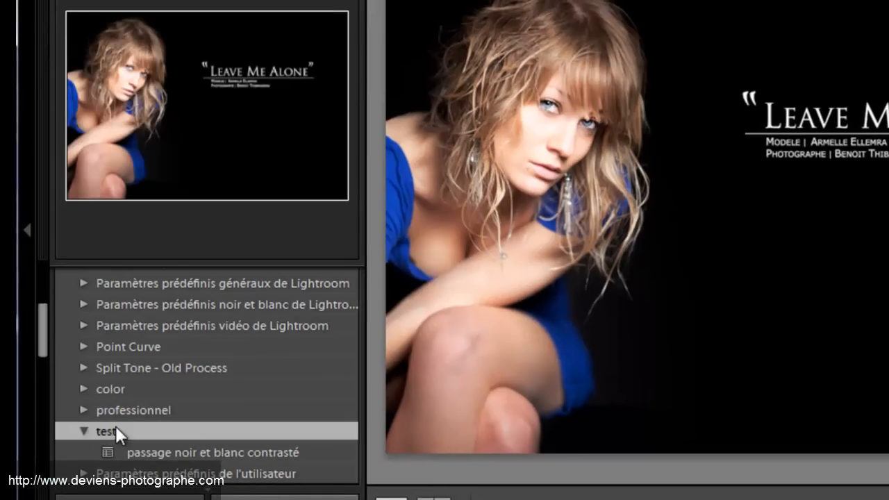
{"action": "scroll", "coordinate": [116, 429], "scroll_direction": "down", "scroll_amount": 2}
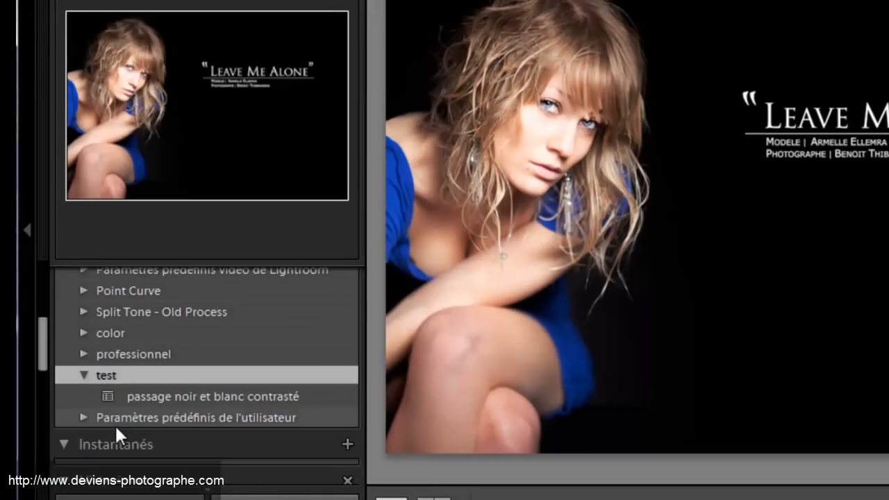
{"action": "left_click", "coordinate": [242, 399]}
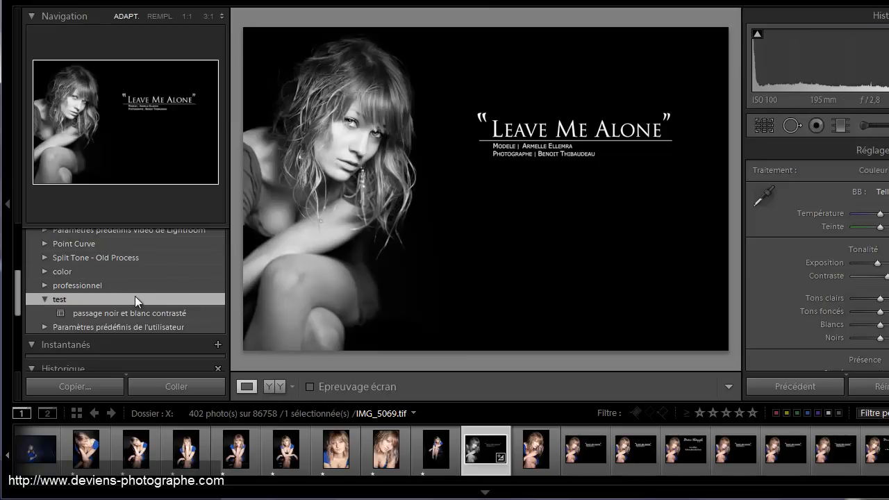
{"action": "key", "text": "ctrl+z"}
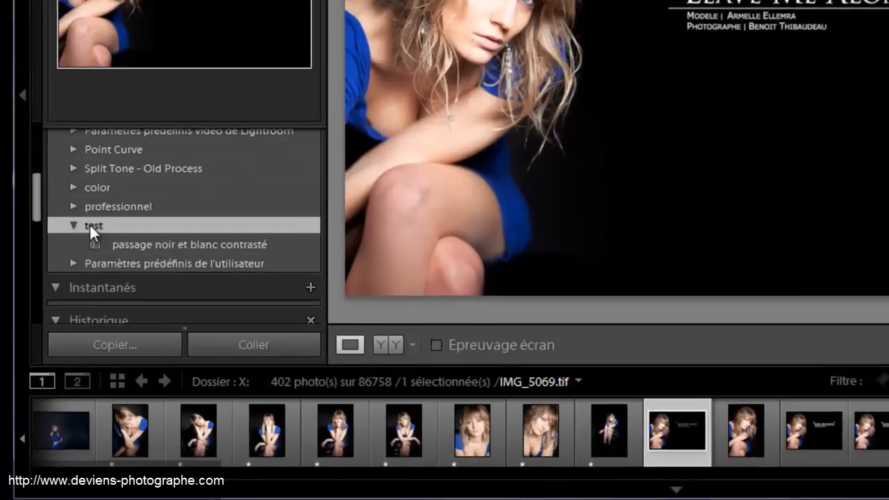
Import the HDR Black & White (Light), HDR Black & White (Strong) and PH Bedtime preset files into the test folder.
{"action": "right_click", "coordinate": [57, 299]}
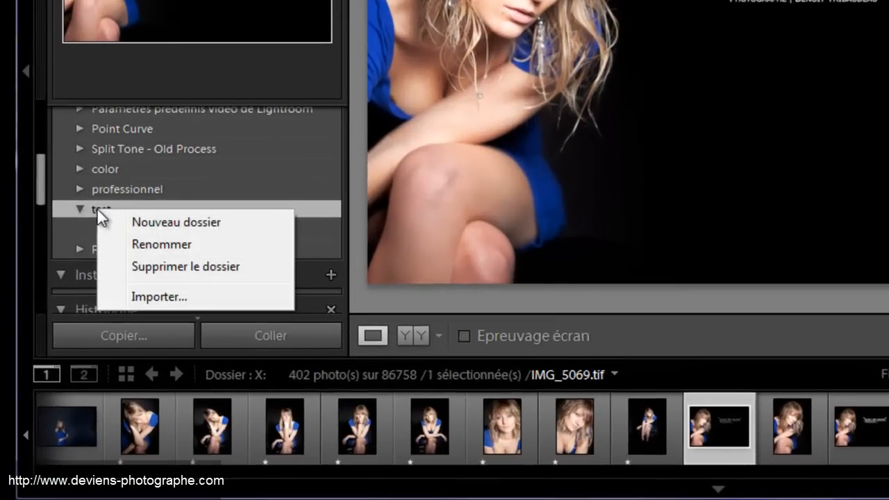
{"action": "left_click", "coordinate": [159, 295]}
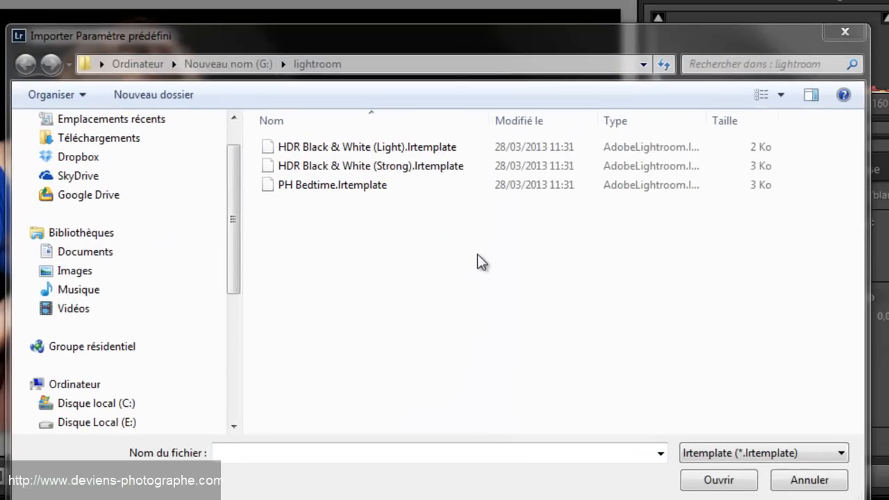
{"action": "left_click", "coordinate": [303, 150]}
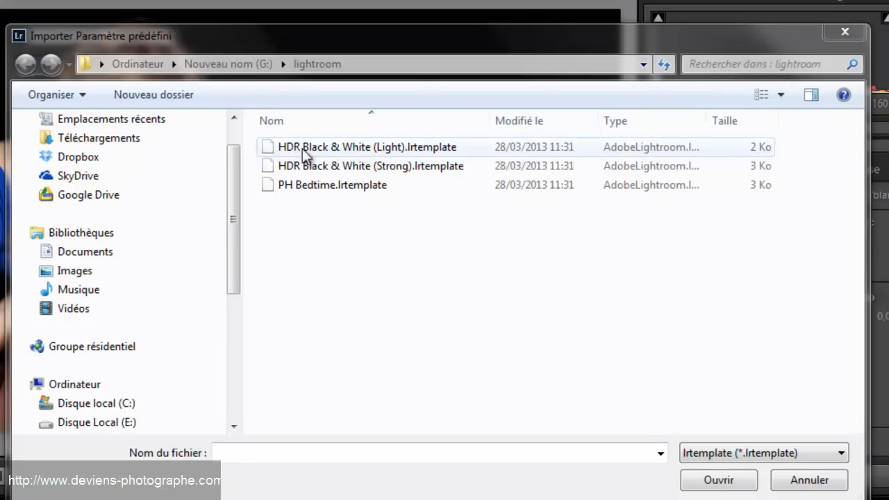
{"action": "left_click", "coordinate": [306, 184], "text": "shift"}
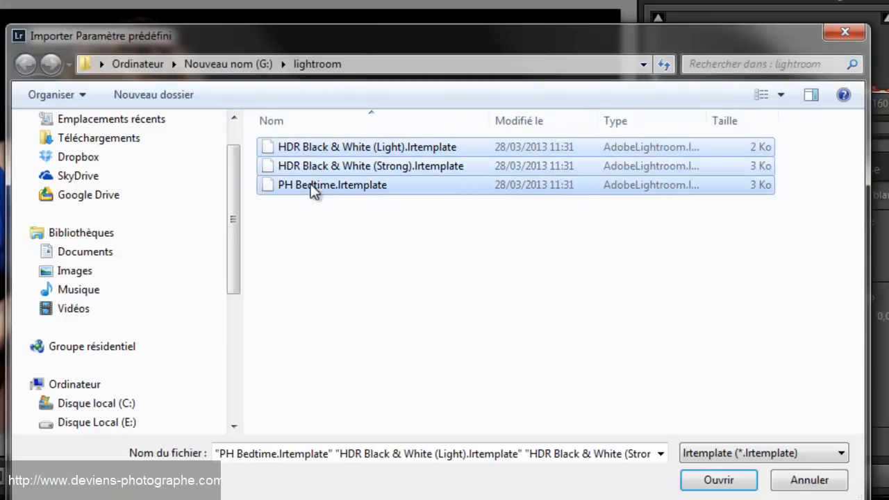
{"action": "left_click", "coordinate": [714, 481]}
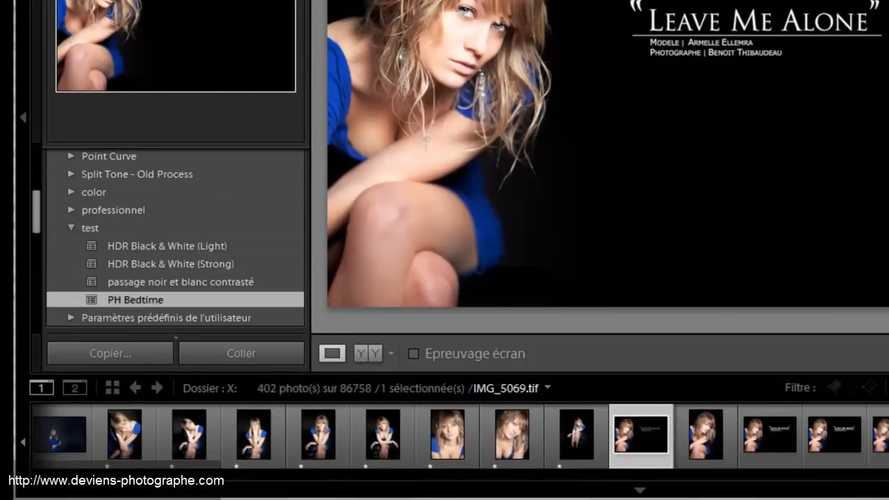
Try the PH Bedtime preset from the test folder on the photo, and undo it.
{"action": "left_click", "coordinate": [119, 245]}
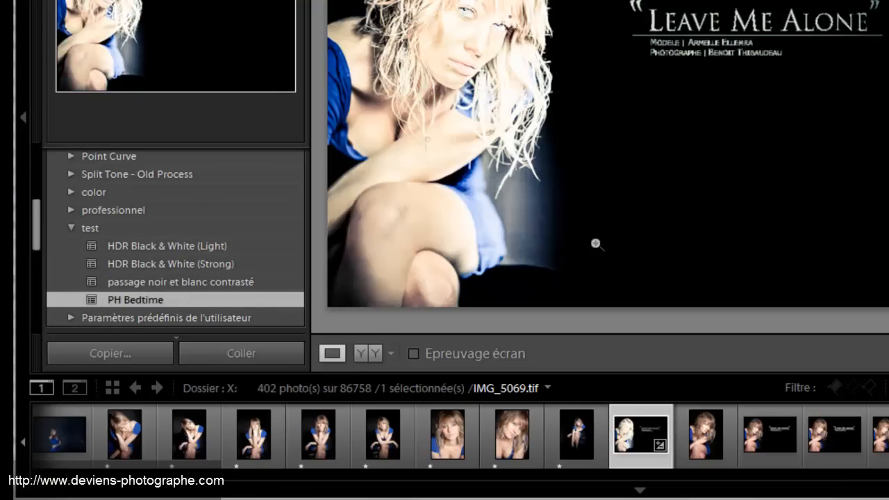
{"action": "key", "text": "ctrl+z"}
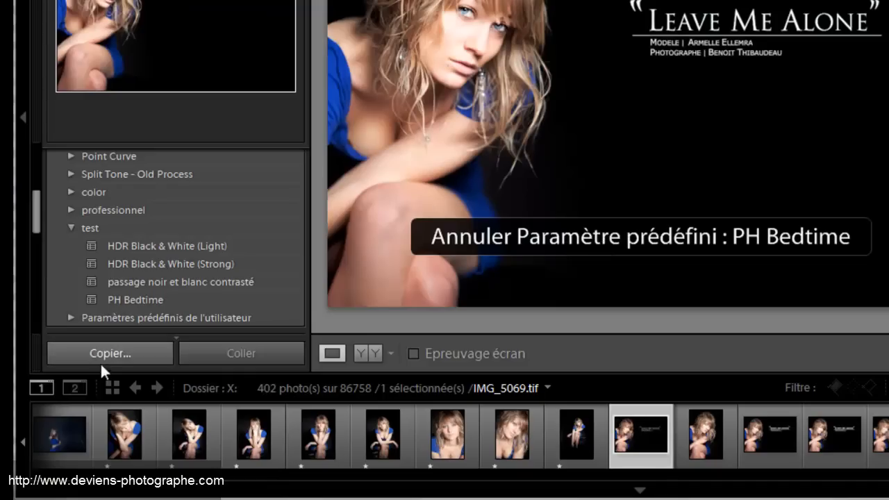
Apply the "passage noir et blanc contrasté" preset to the photo, and fine-tune it with exposure at -1.13 and contrast at +71.
{"action": "left_click", "coordinate": [127, 283]}
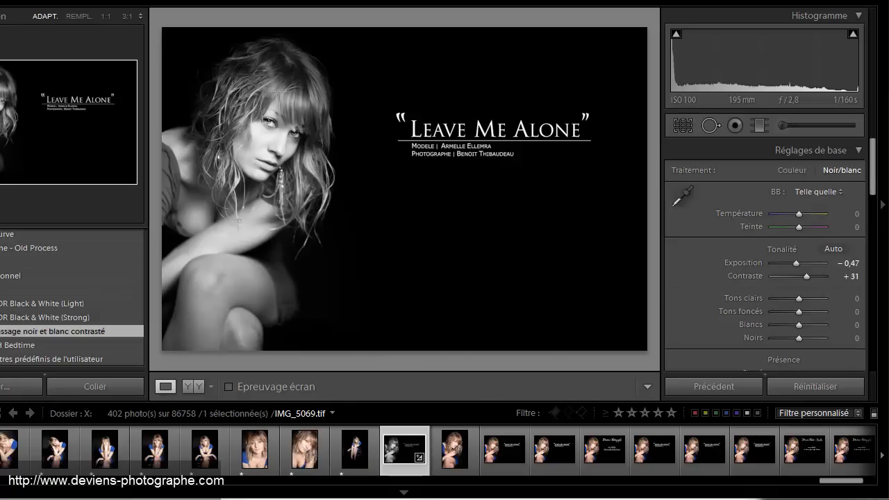
{"action": "double_click", "coordinate": [800, 264]}
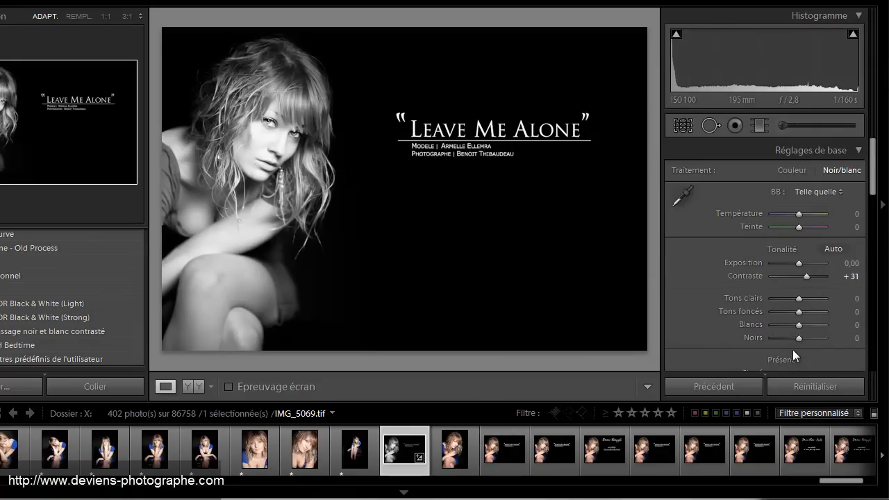
{"action": "scroll", "coordinate": [783, 320], "scroll_direction": "down", "scroll_amount": 3}
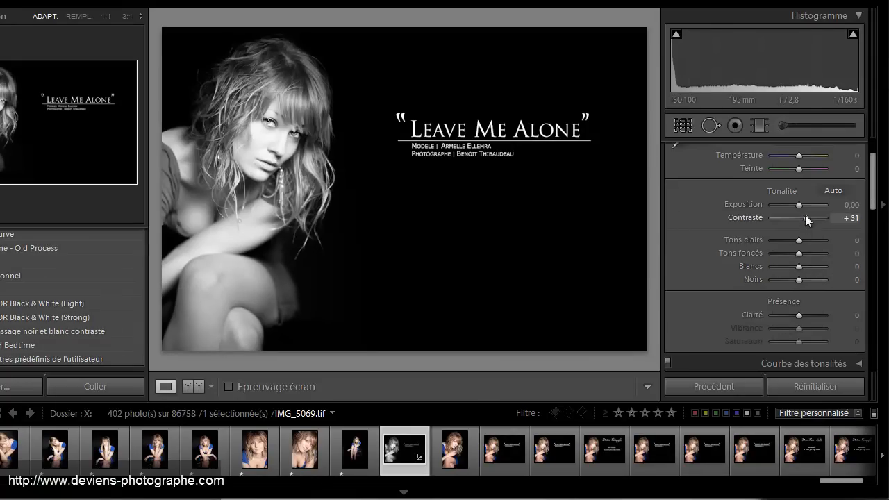
{"action": "mouse_move", "coordinate": [805, 216]}
{"action": "left_mouse_down"}
{"action": "mouse_move", "coordinate": [818, 216]}
{"action": "mouse_move", "coordinate": [793, 207]}
{"action": "left_mouse_up"}
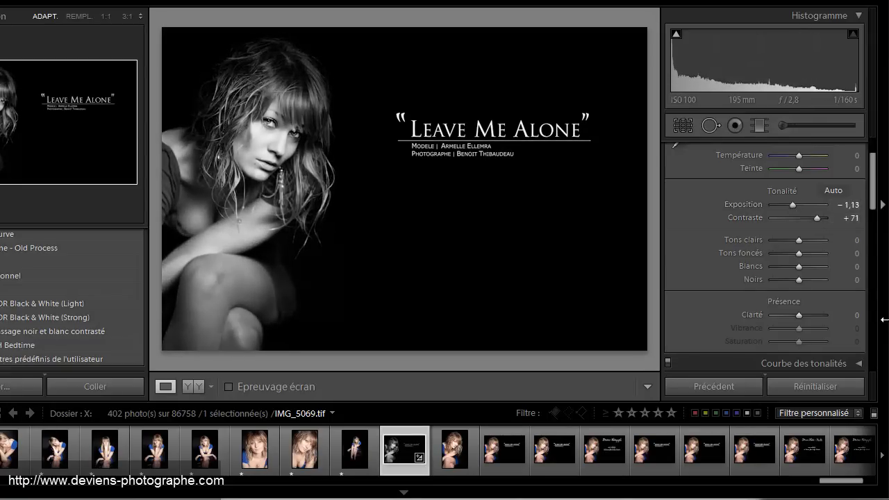